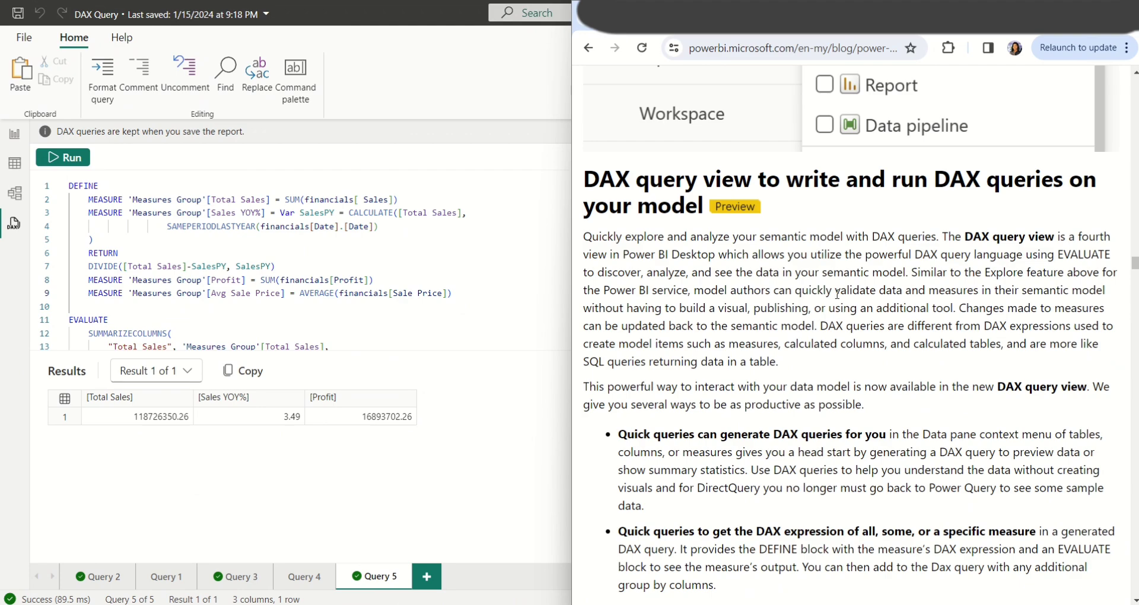
left_click_drag(1133, 261, 1135, 274)
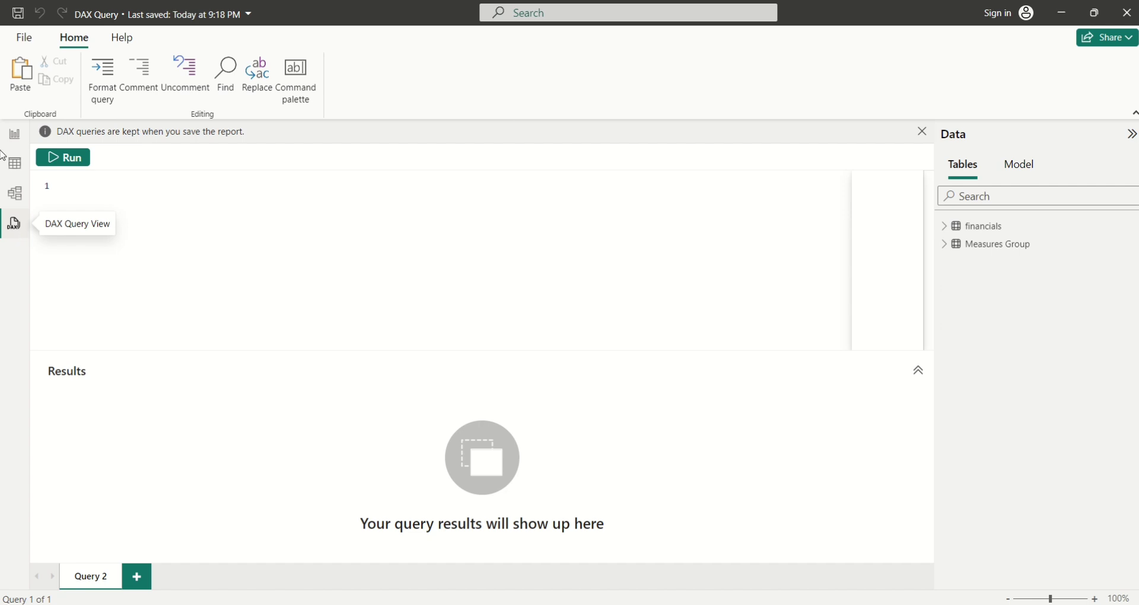
Check that DAX query view is enabled among the preview features in the global options, and accept the dialog.
left_click(19, 39)
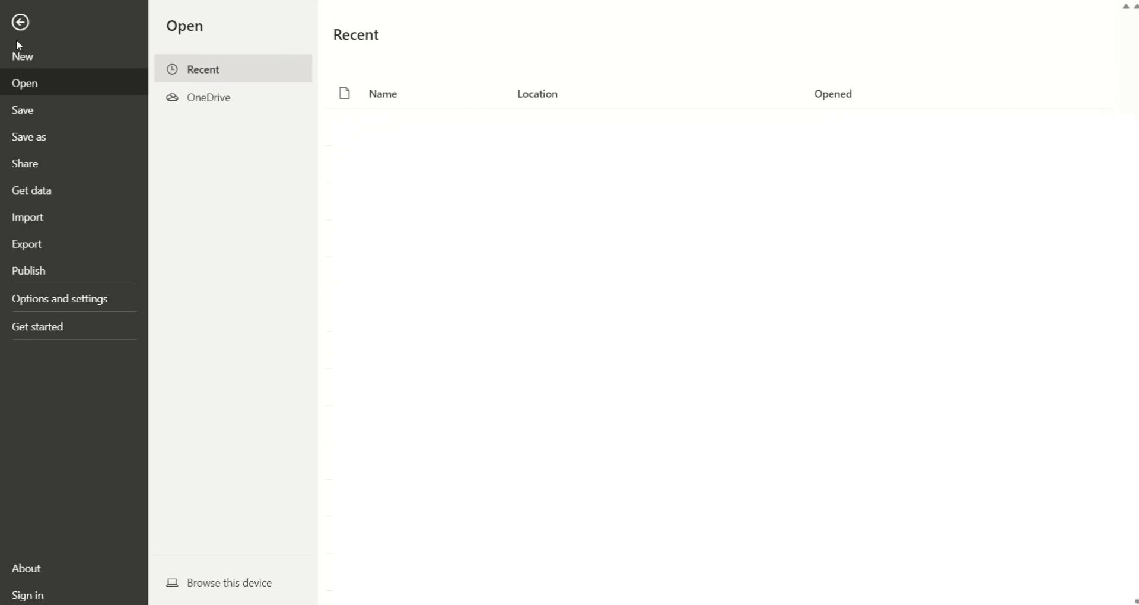
left_click(46, 302)
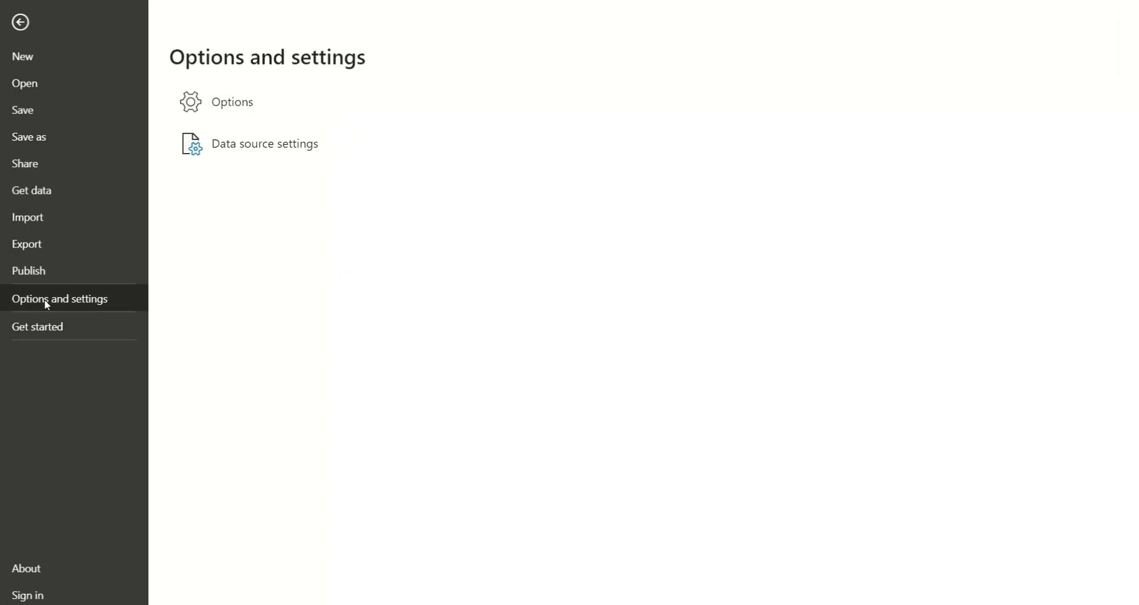
left_click(242, 117)
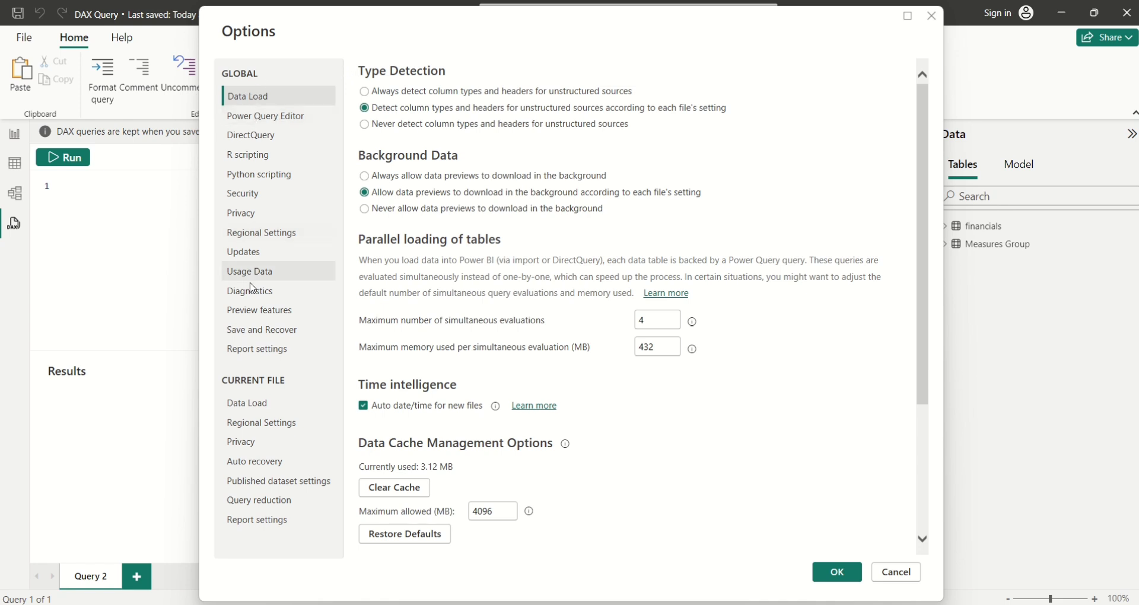
left_click(254, 309)
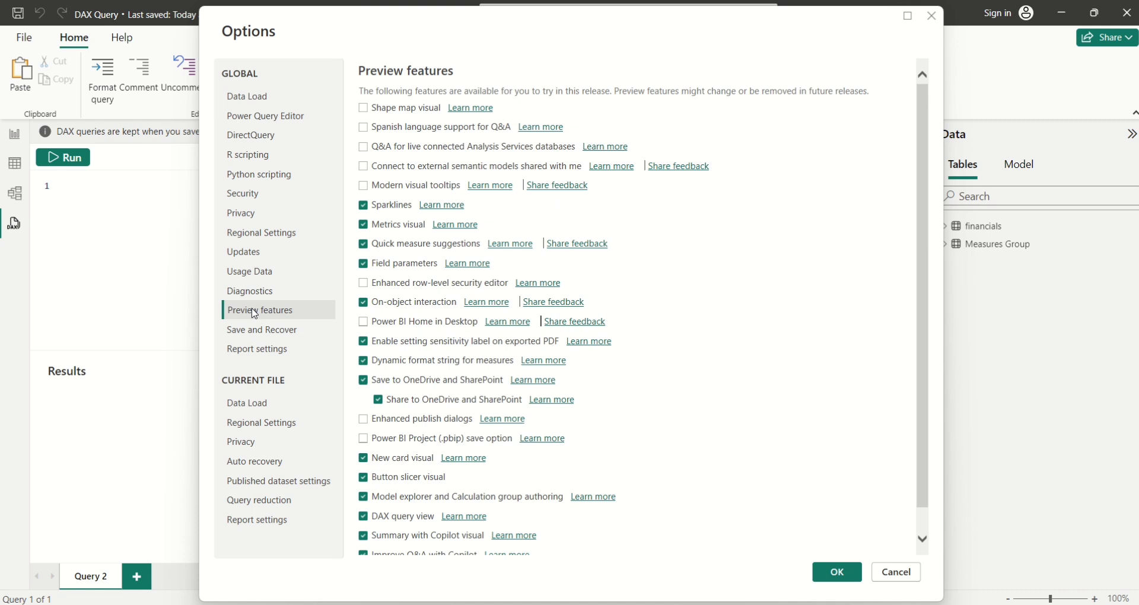
left_click_drag(925, 461, 928, 499)
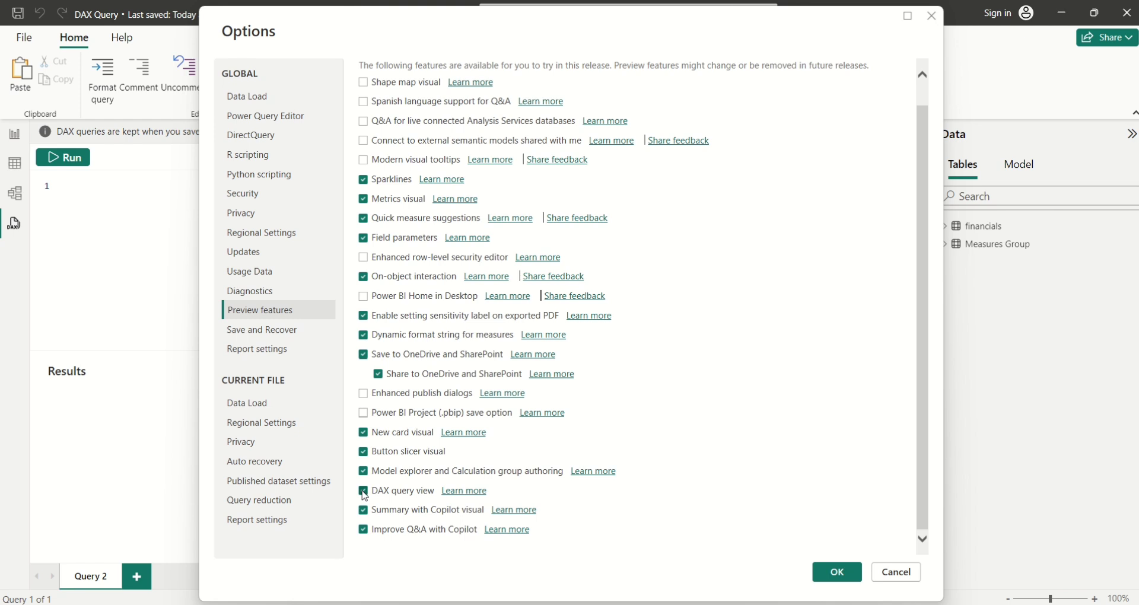
left_click(835, 581)
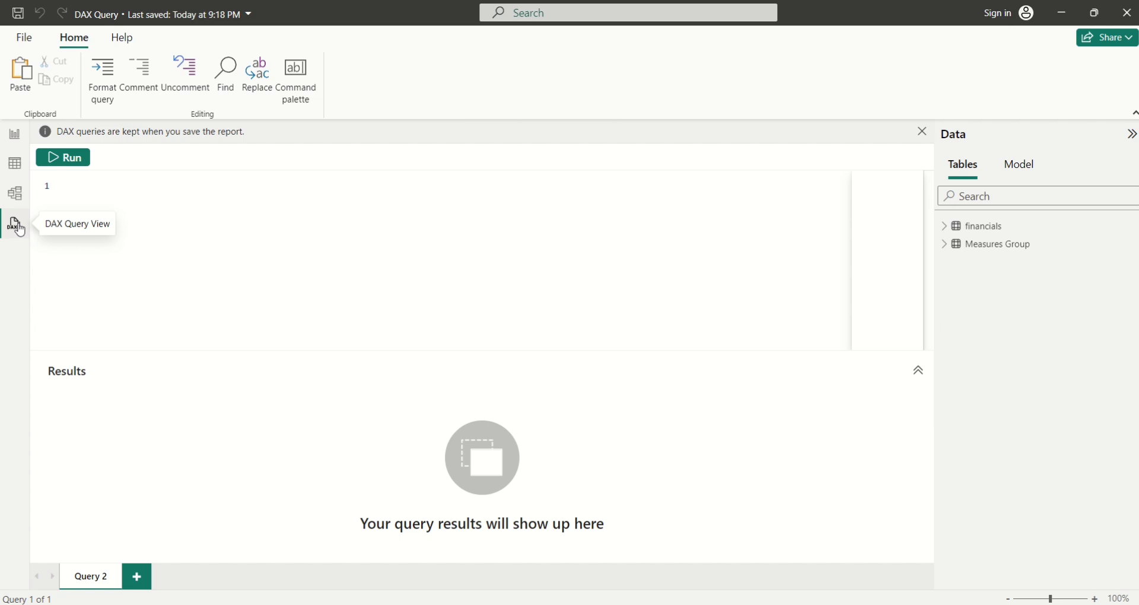
Write the query EVALUATE financials in the empty Query 2.
left_click(75, 185)
type("EVA")
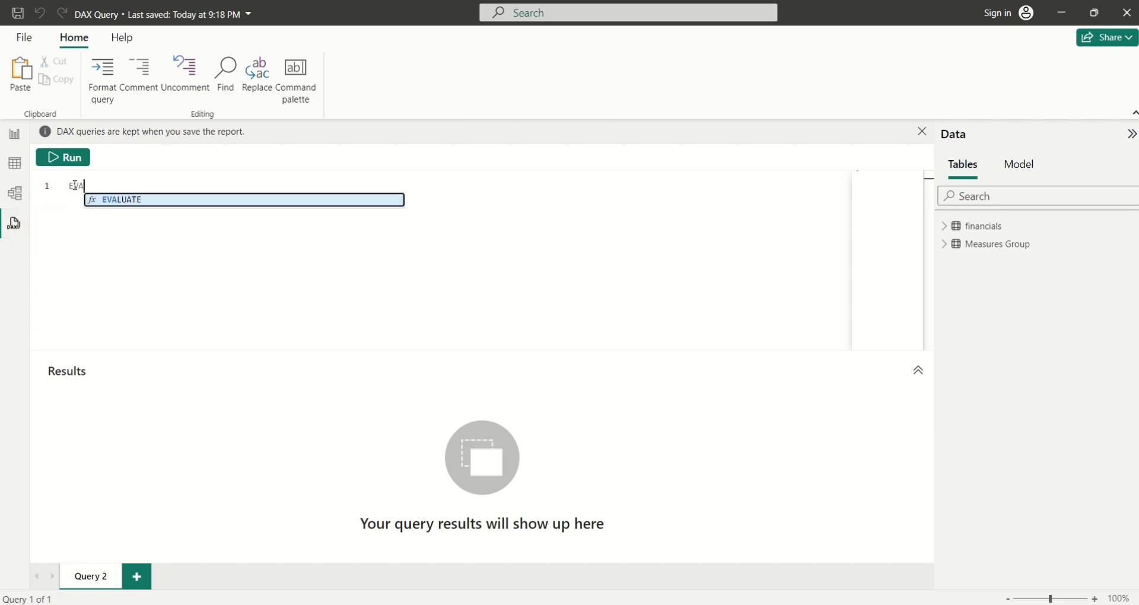
type("LUA")
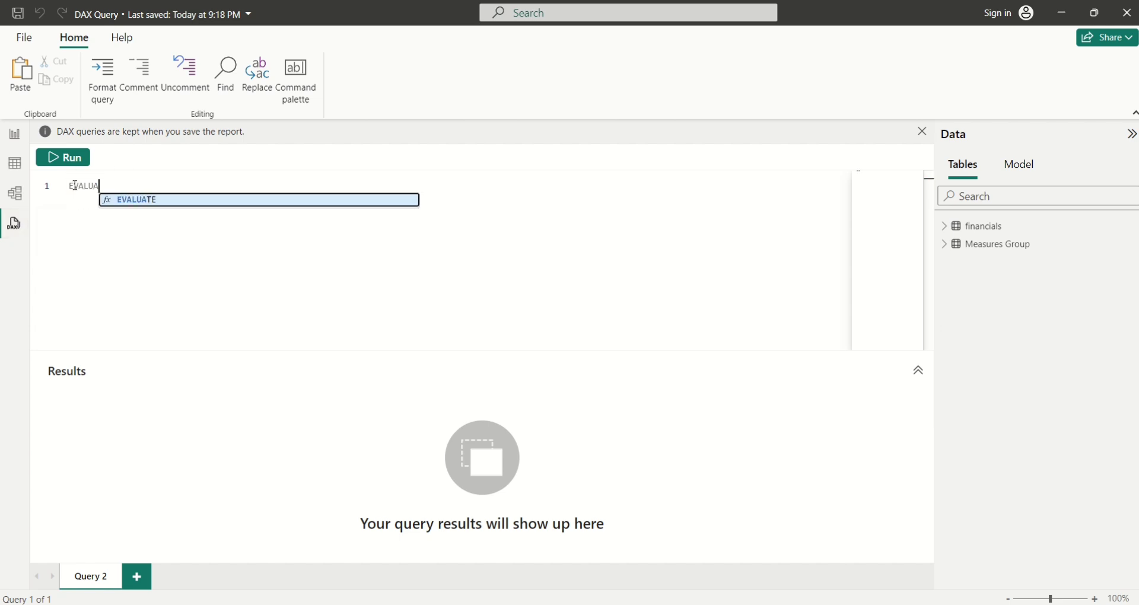
left_click(127, 206)
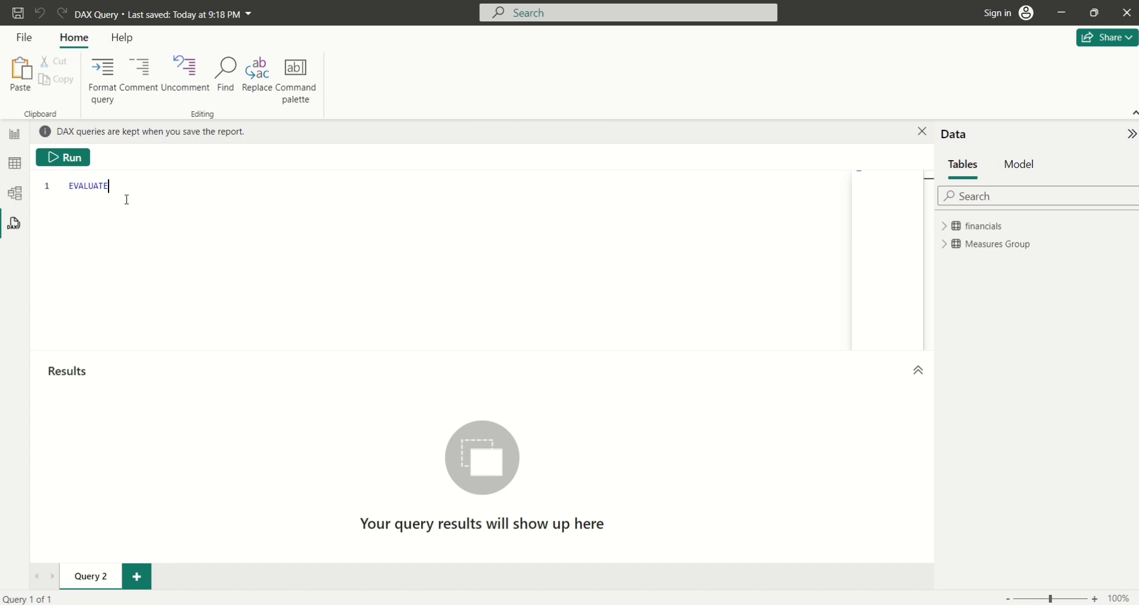
type("fin")
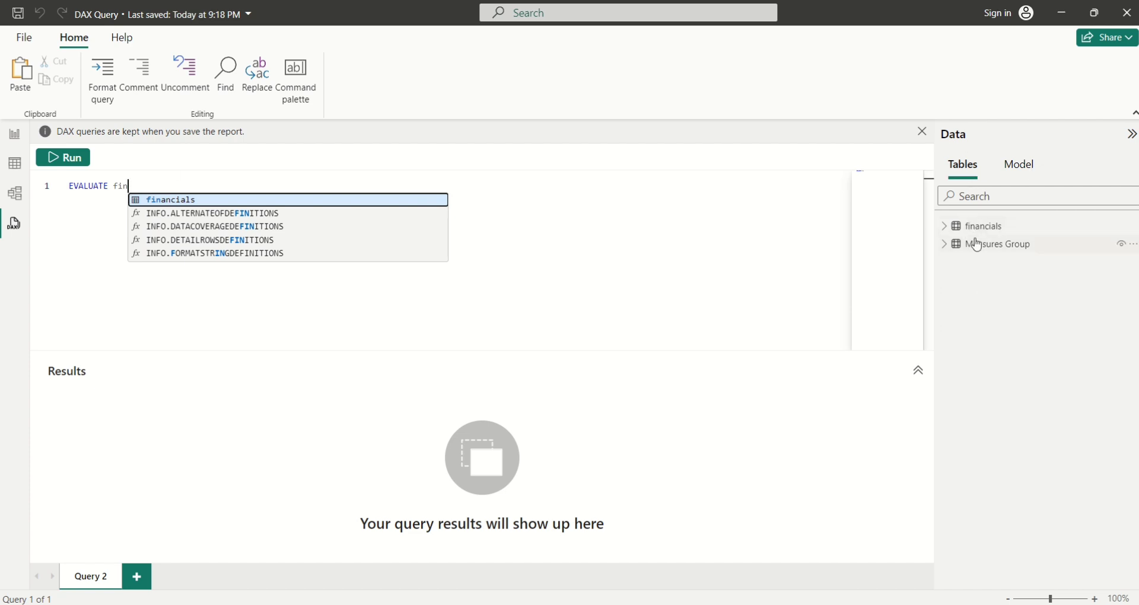
mouse_move(960, 237)
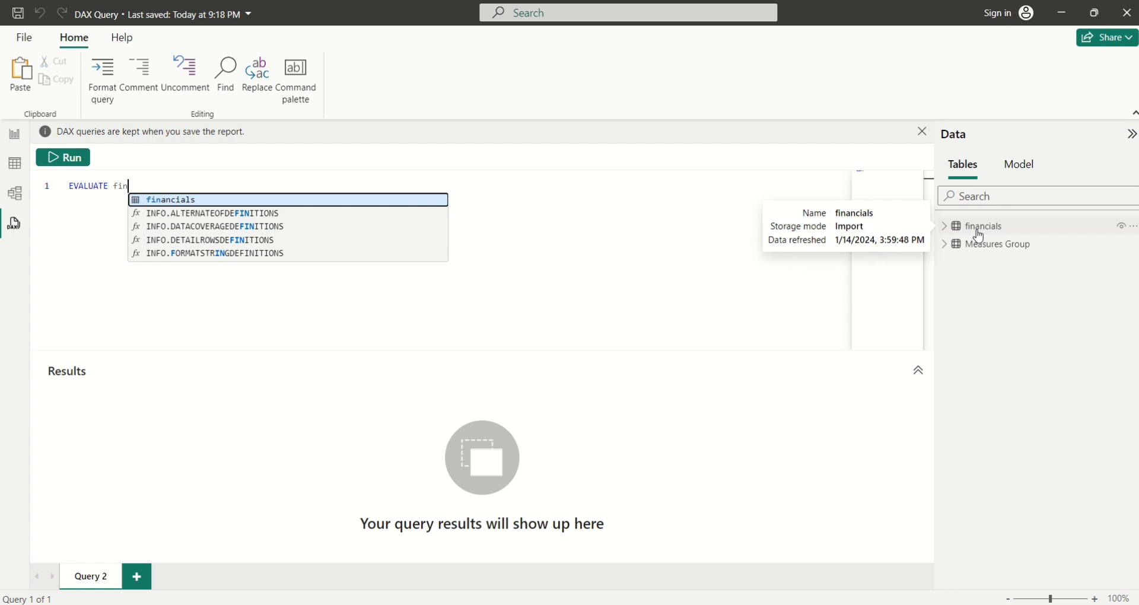
left_click(945, 231)
left_click(945, 229)
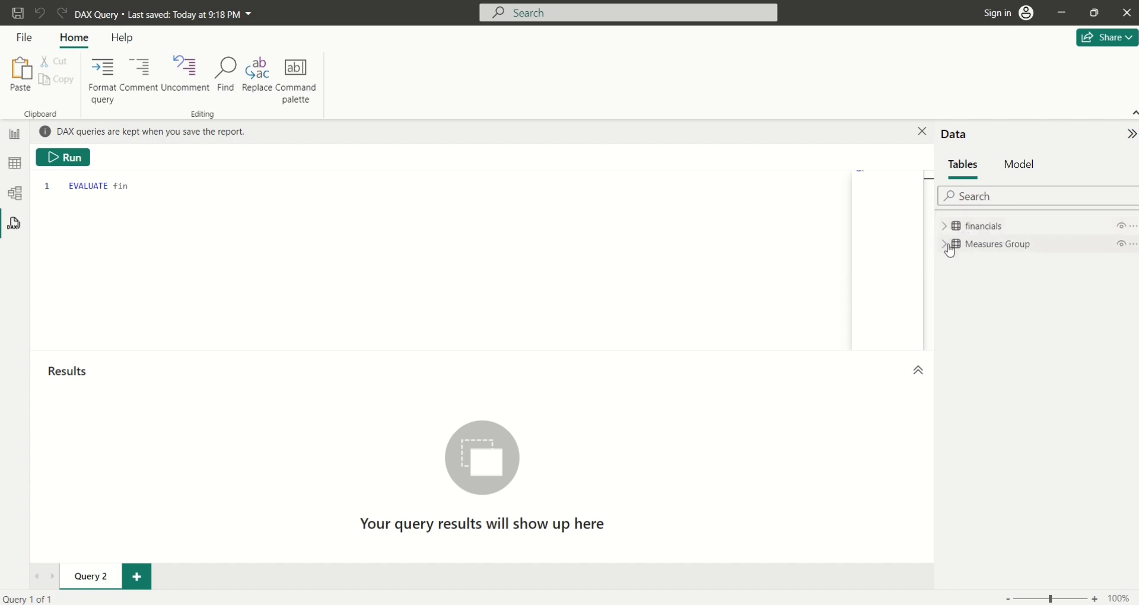
mouse_move(968, 251)
left_click(162, 185)
type("an")
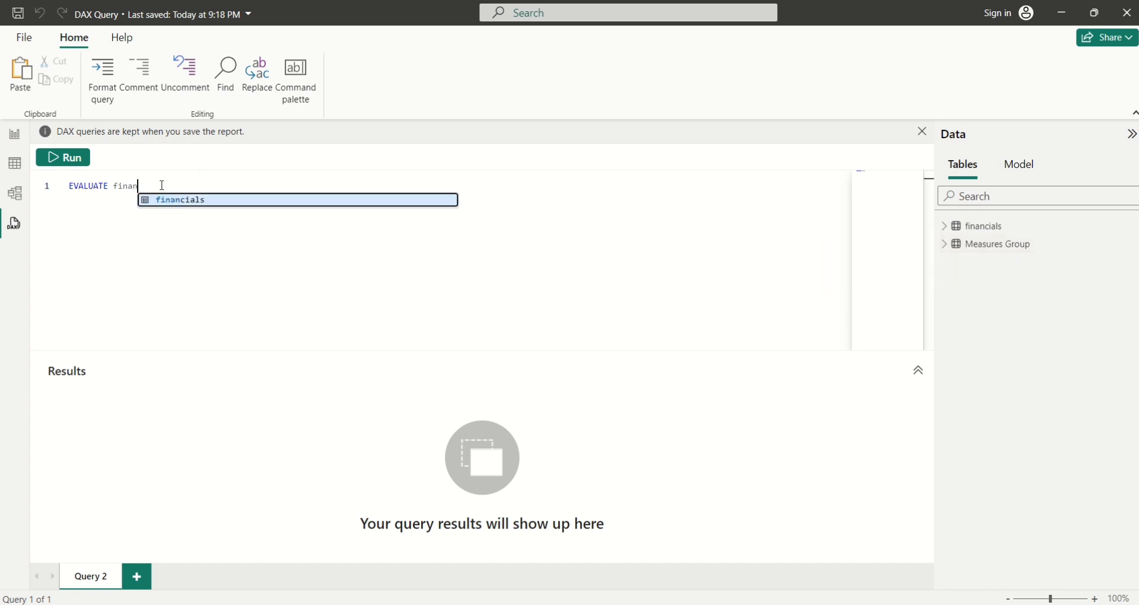
key("Tab")
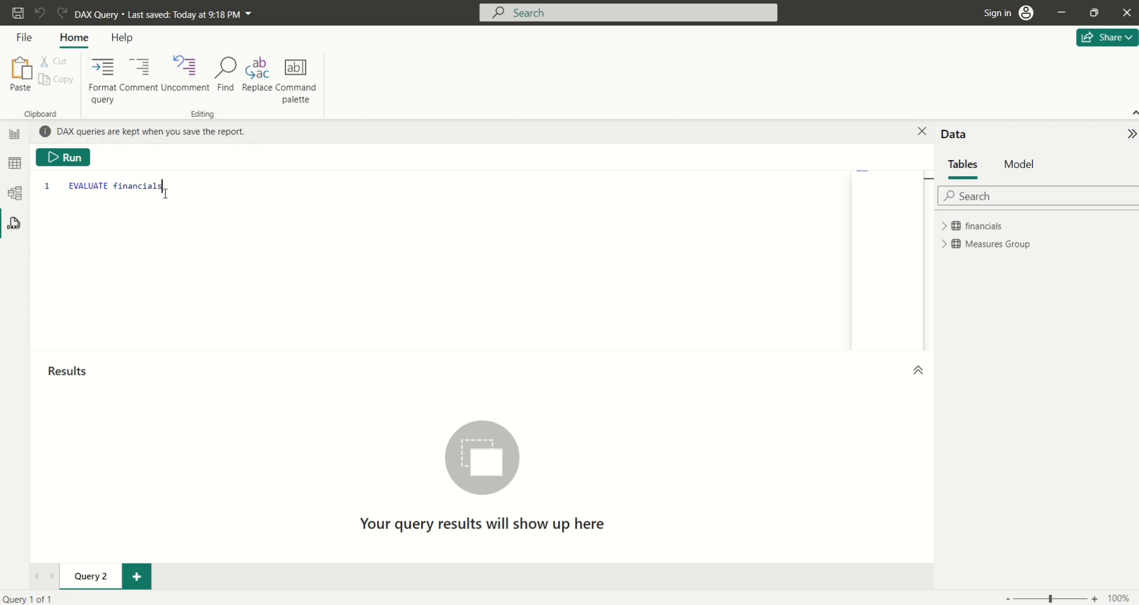
Format the EVALUATE query on the financials table and run it.
left_click(105, 93)
left_click(64, 157)
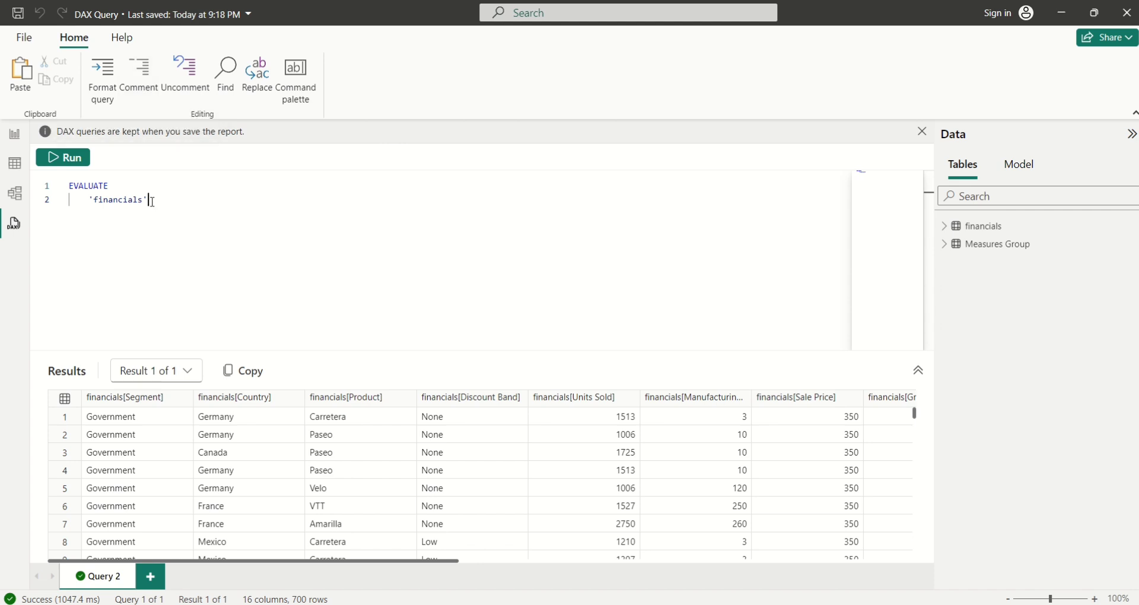
Look through the first commands in the command palette and close it without running any.
left_click(148, 93)
left_click(186, 83)
left_click(291, 93)
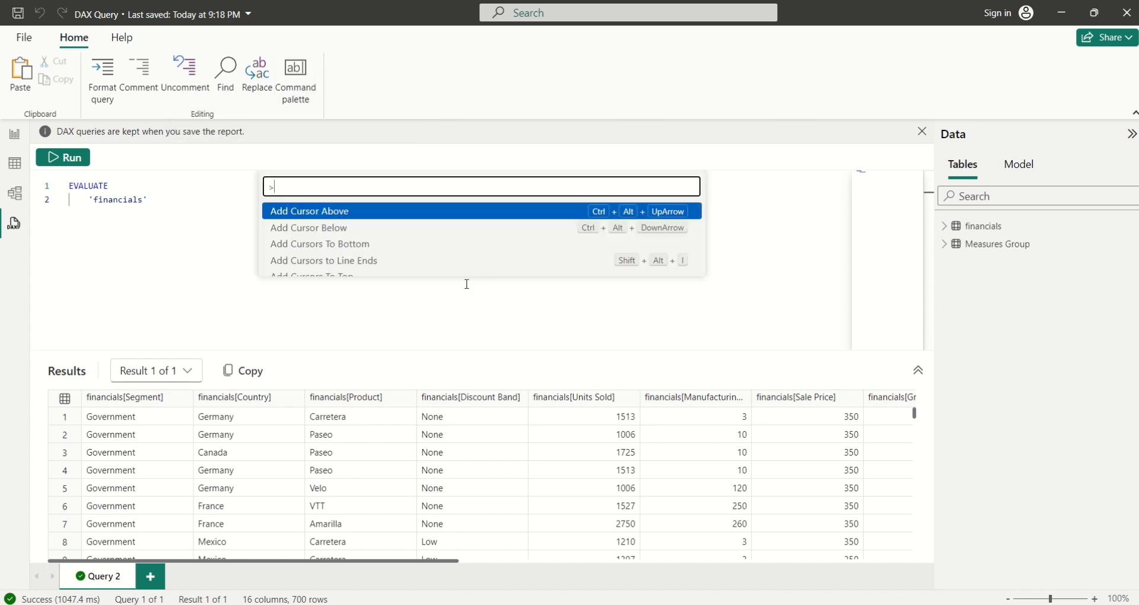
key("Down")
key("Down")
key("Down")
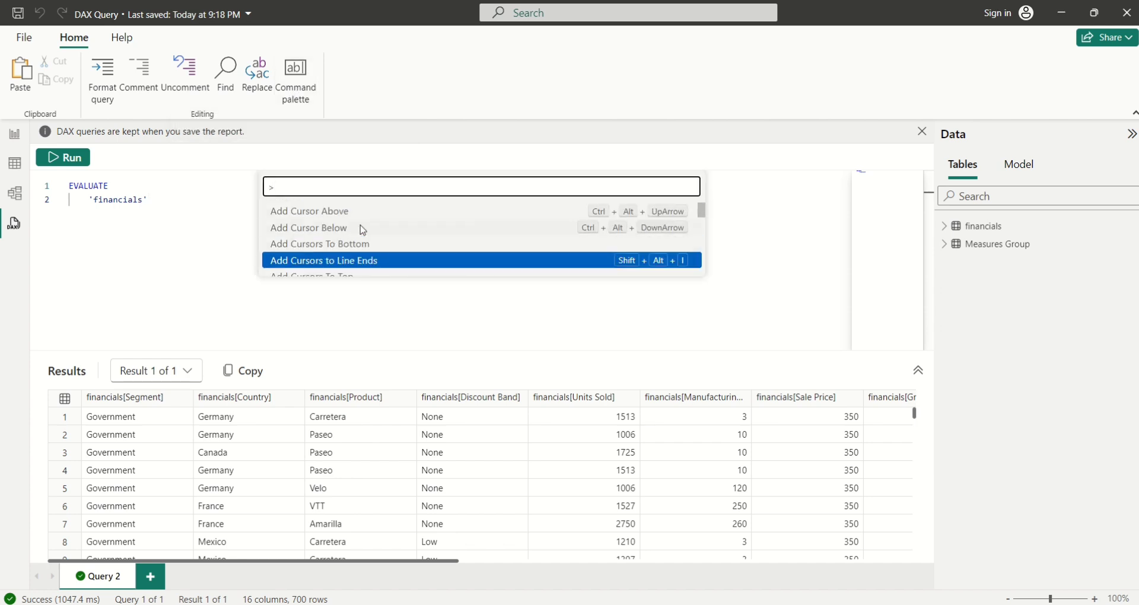
key("Down")
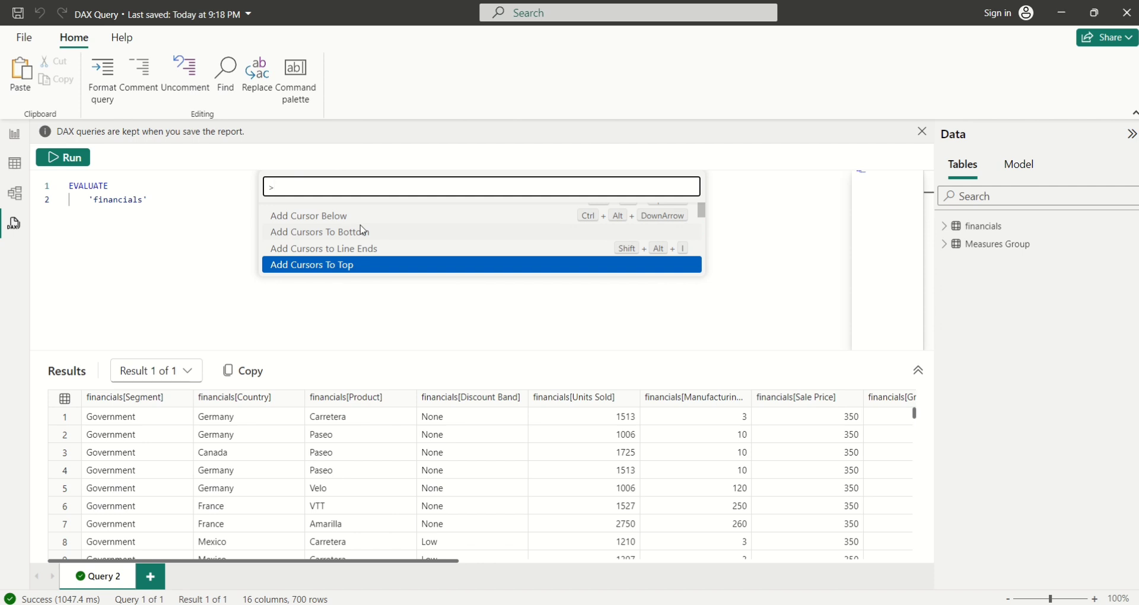
left_click(220, 245)
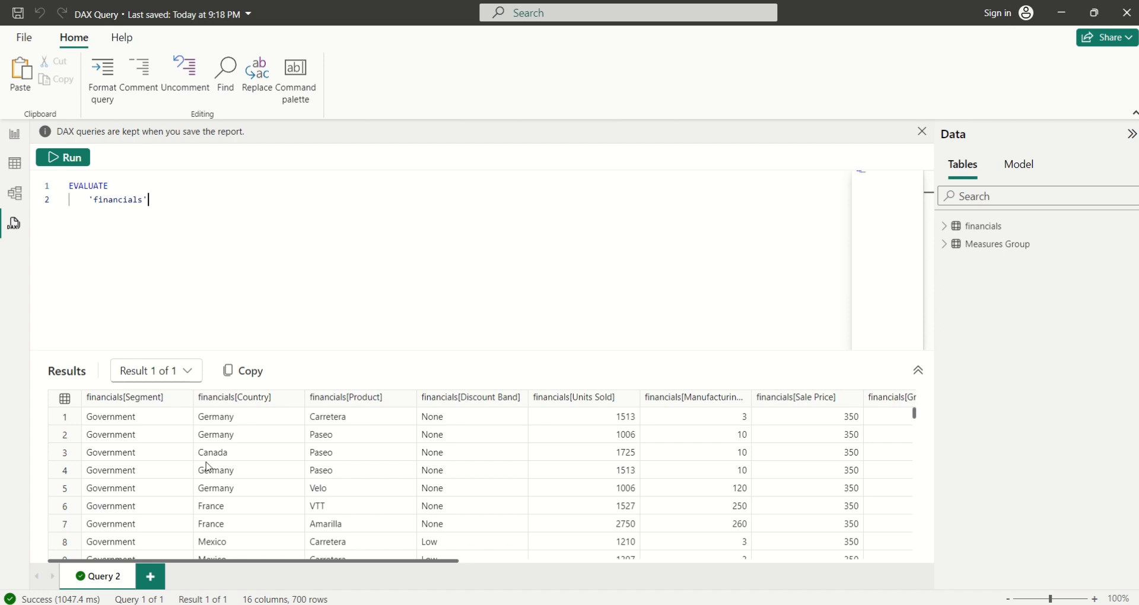
Add a query tab, generate the quick query for the top 100 rows of the financials table, and look through its result rows.
left_click(151, 578)
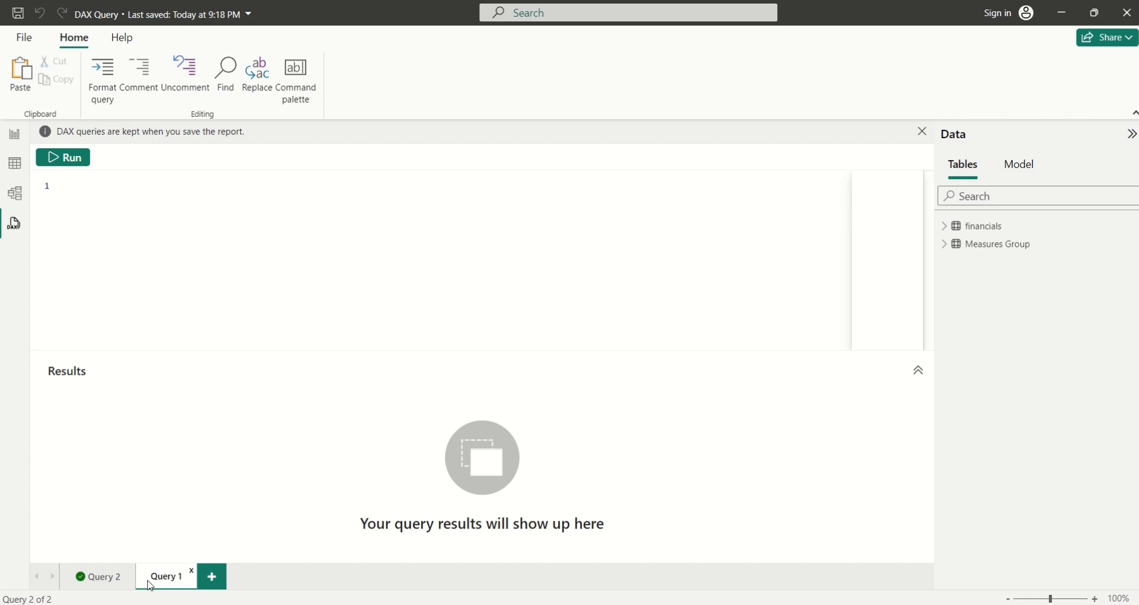
right_click(969, 231)
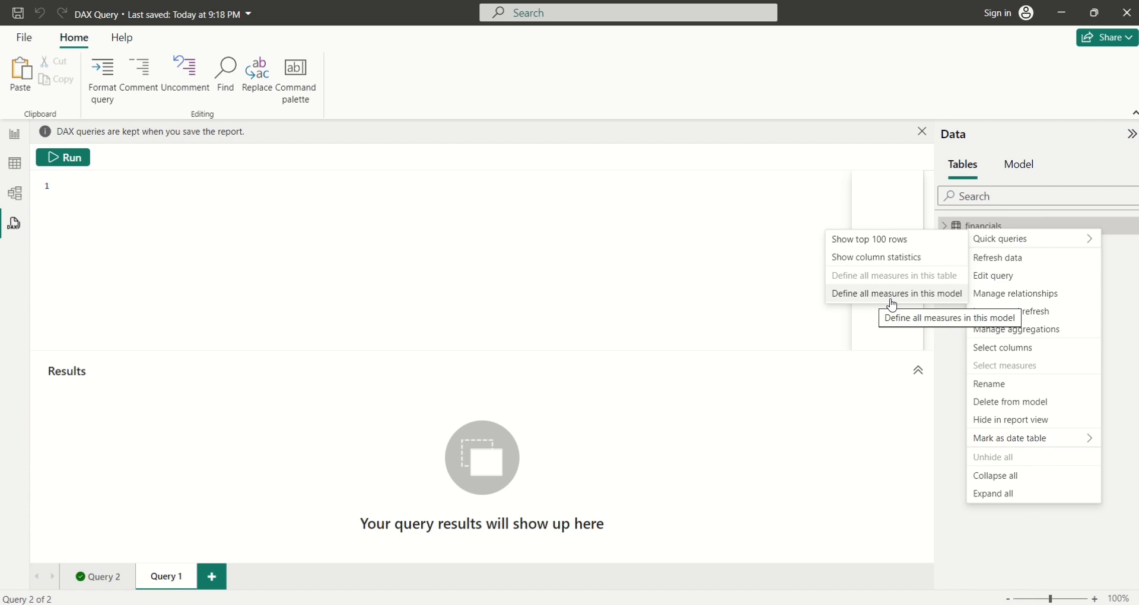
left_click(883, 240)
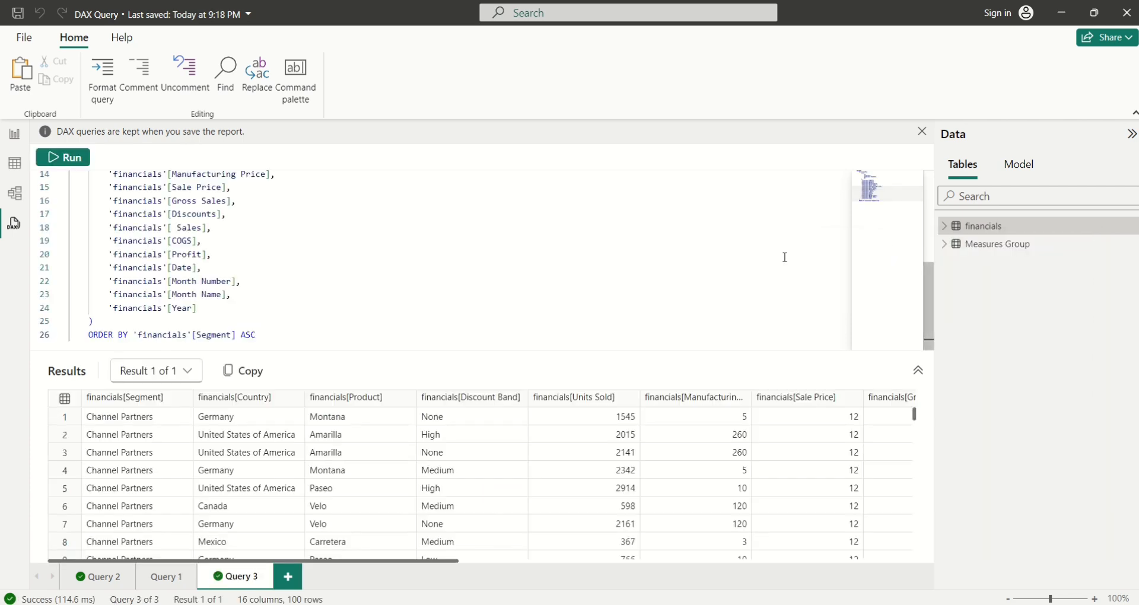
scroll(917, 455, "down", 3)
scroll(917, 456, "down", 15)
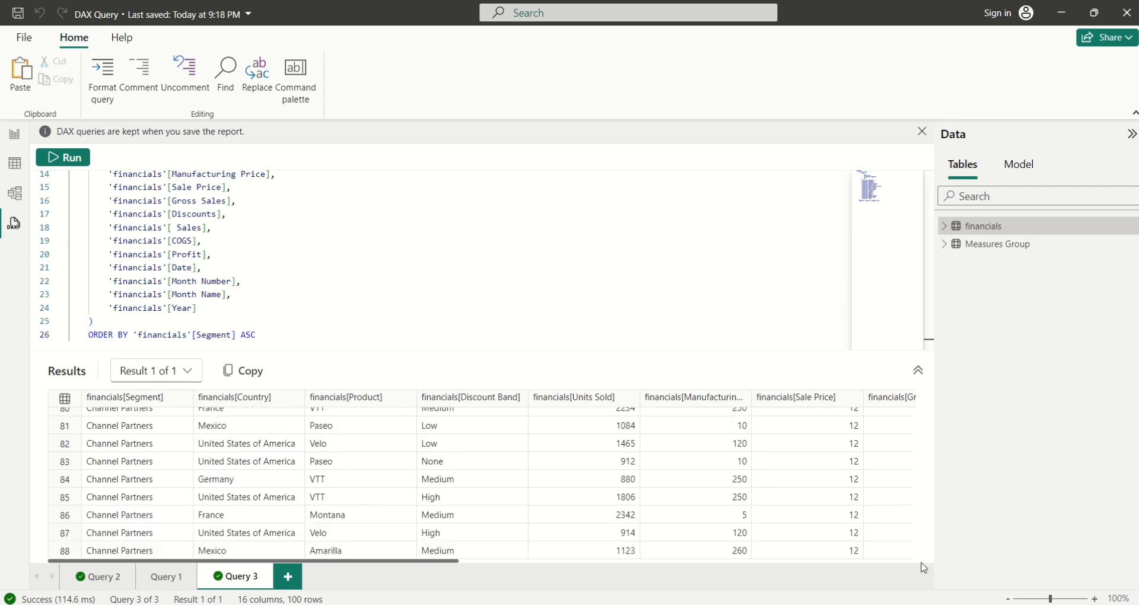
scroll(913, 465, "up", 15)
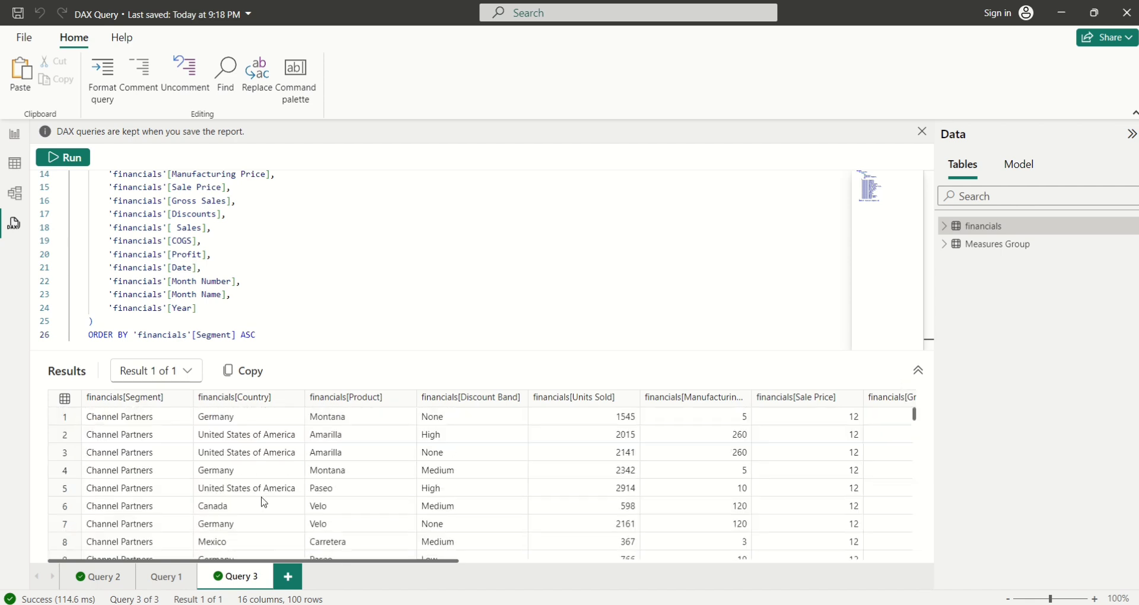
right_click(235, 580)
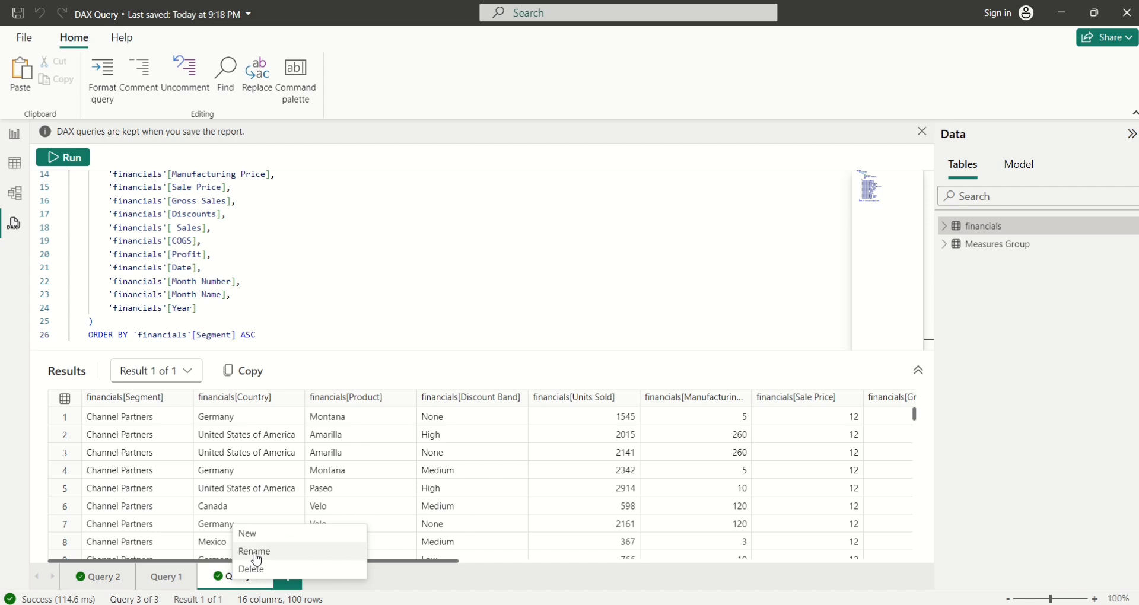
left_click(358, 344)
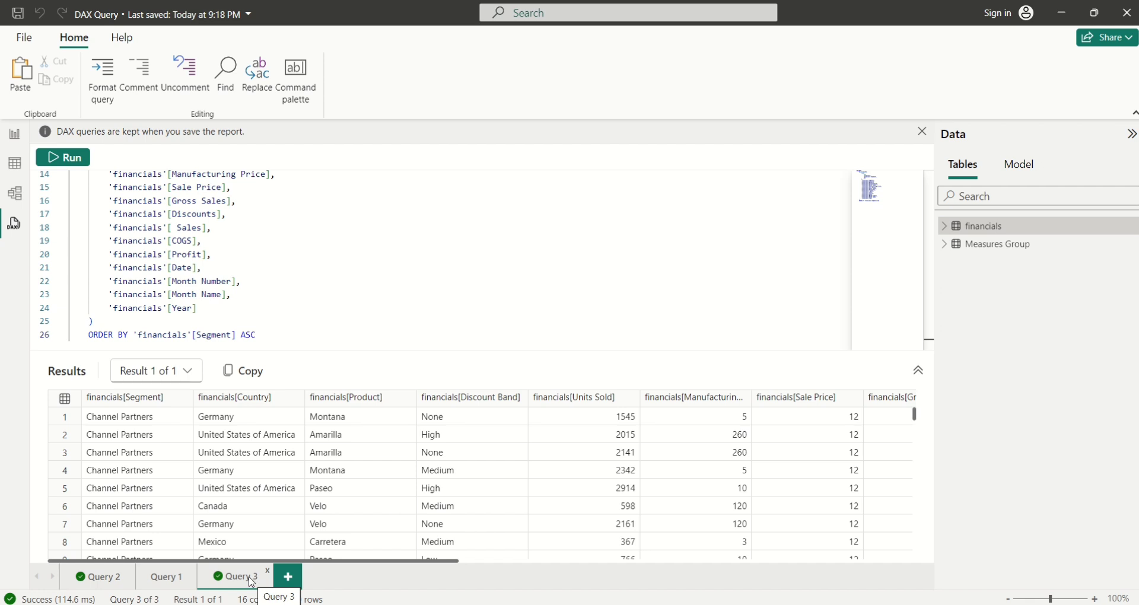
Add another query tab and, from the Measures Group table, generate the quick query that defines all measures in this model.
left_click(288, 577)
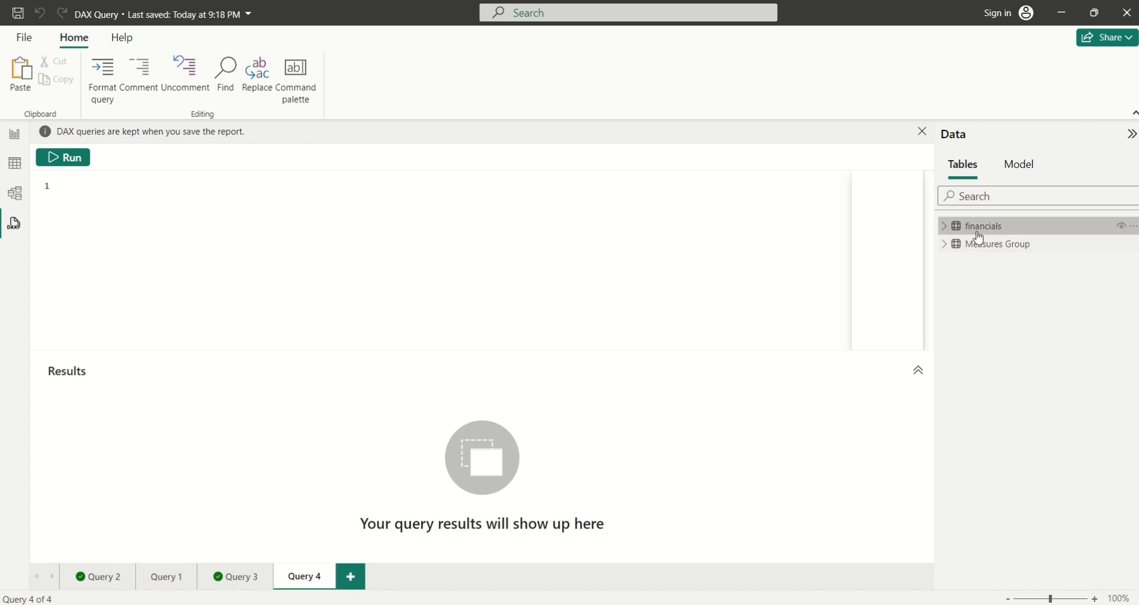
mouse_move(973, 236)
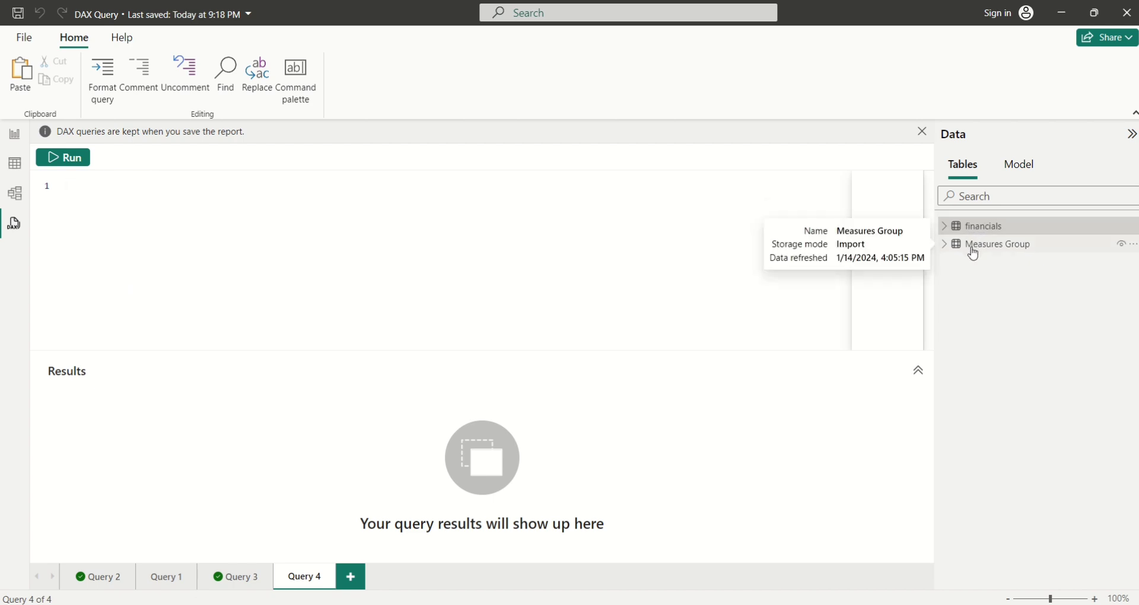
right_click(974, 253)
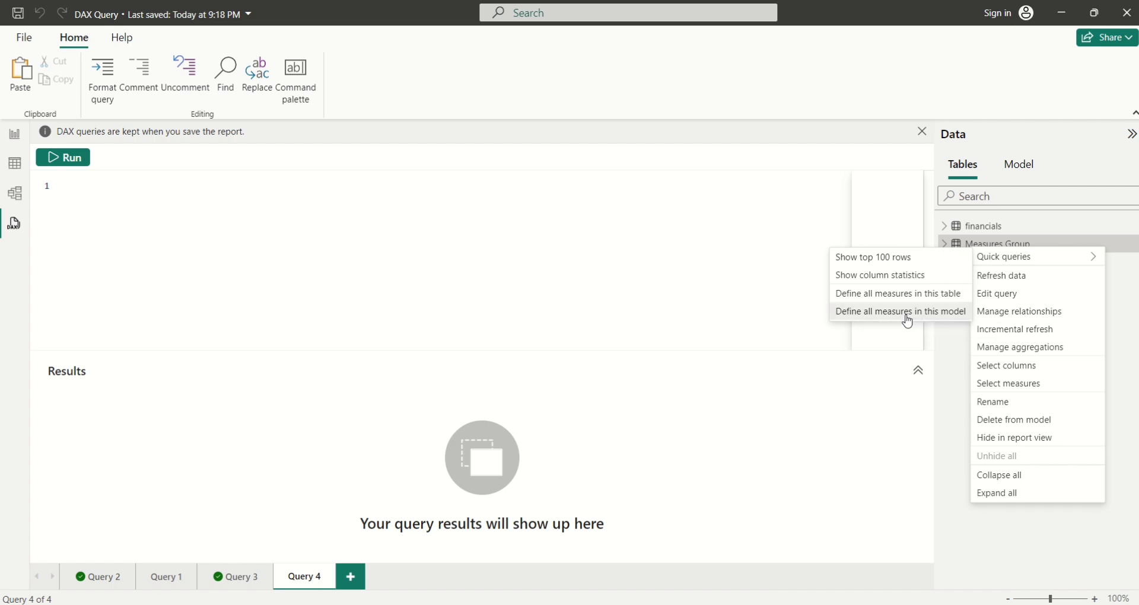
left_click(906, 313)
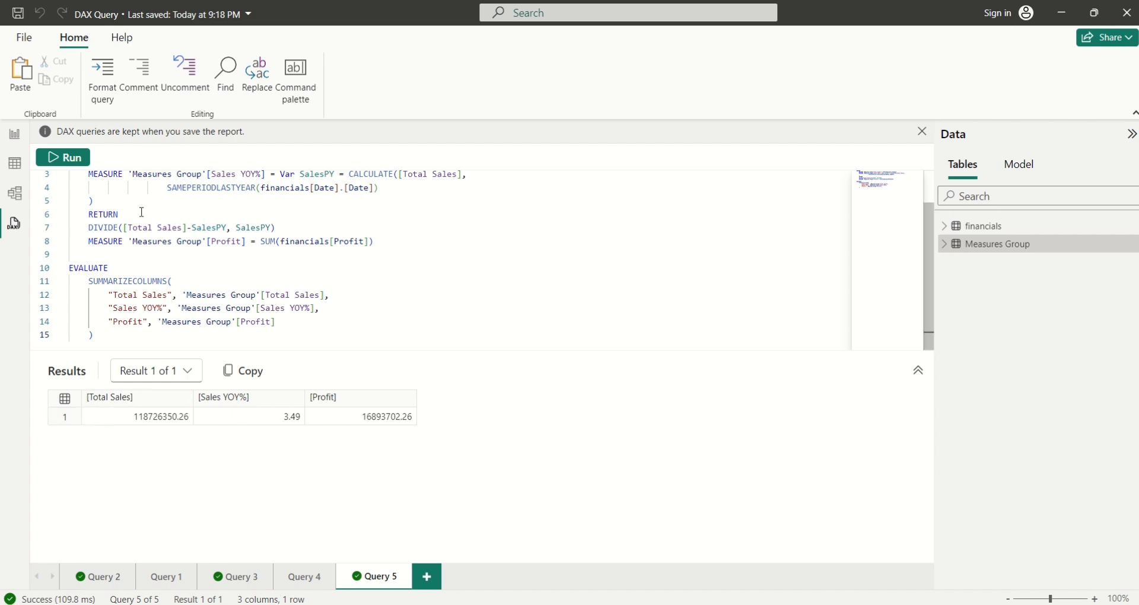
scroll(166, 259, "up", 1)
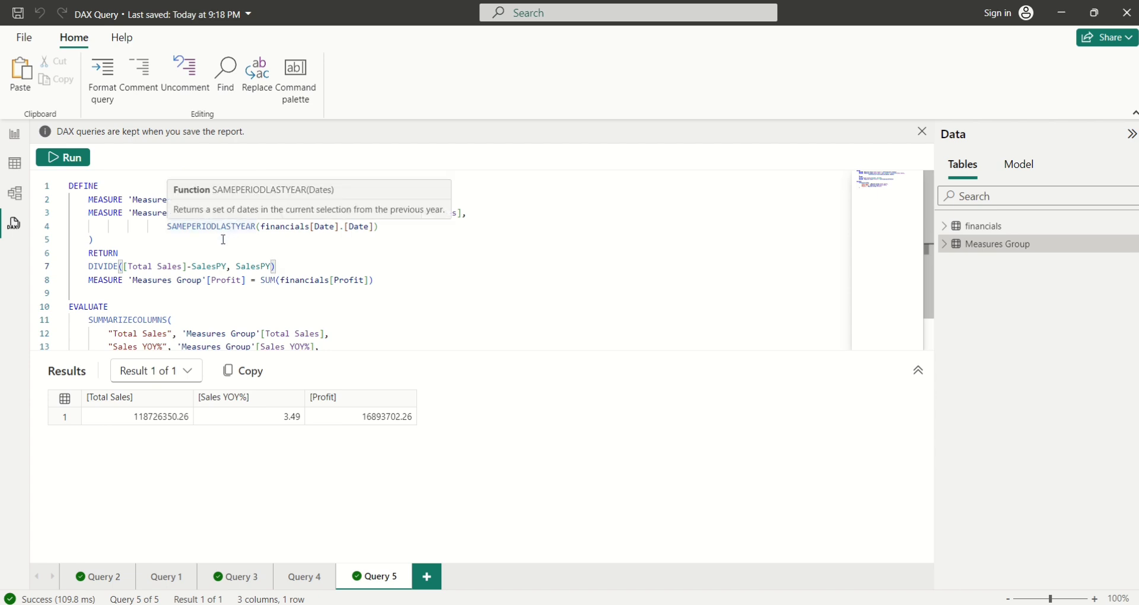
Expand the Measures Group table and start a new MEASURE line below the Profit definition with the reference 'Measures Group'[Profit].
left_click(944, 245)
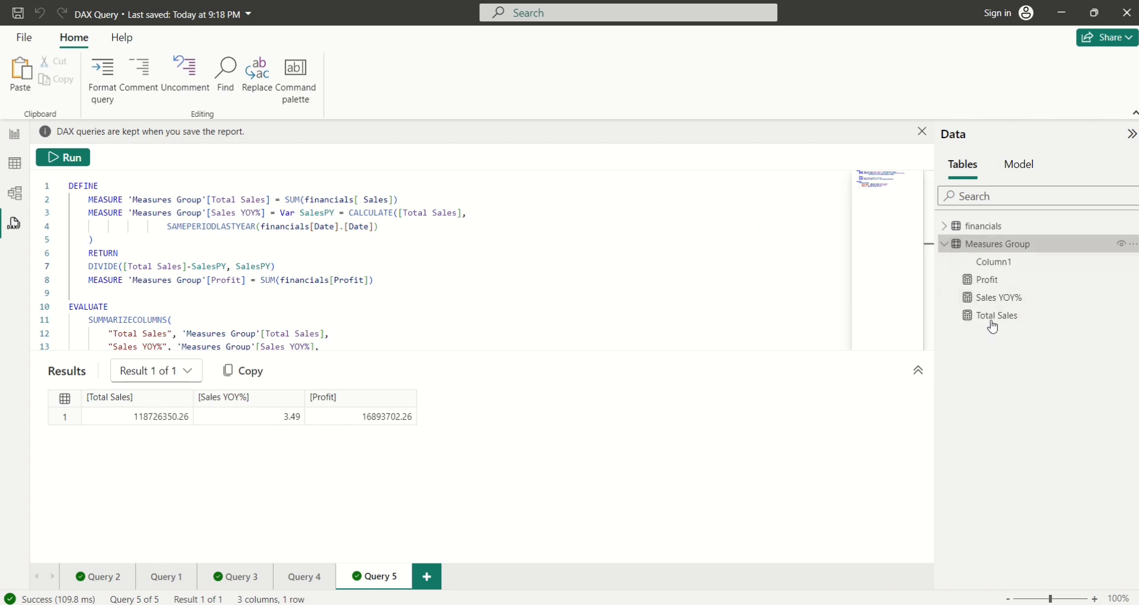
left_click(386, 281)
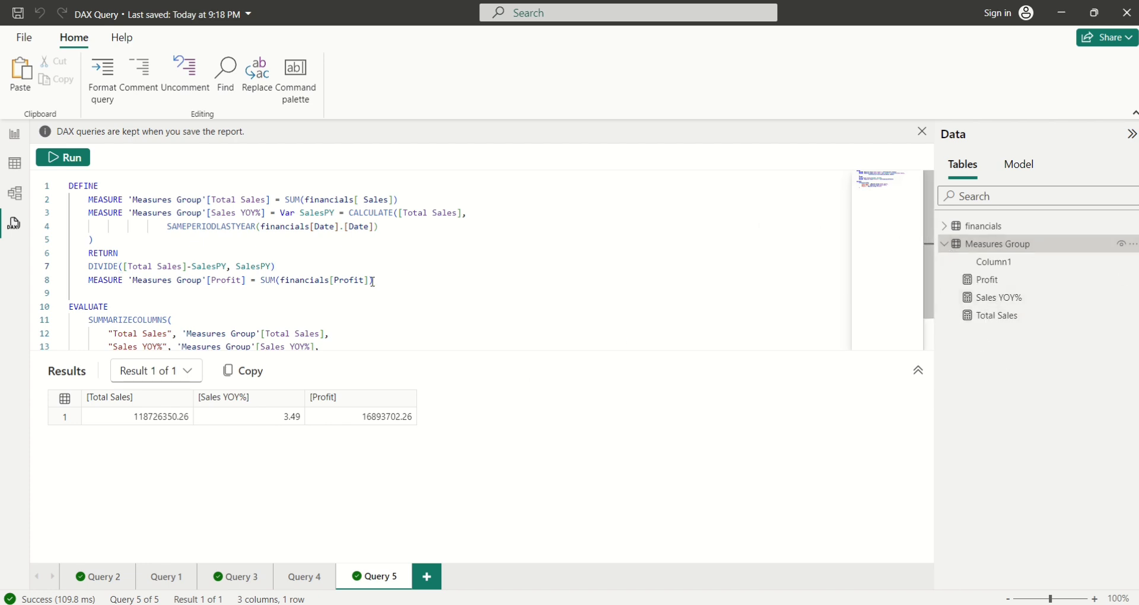
key("Return")
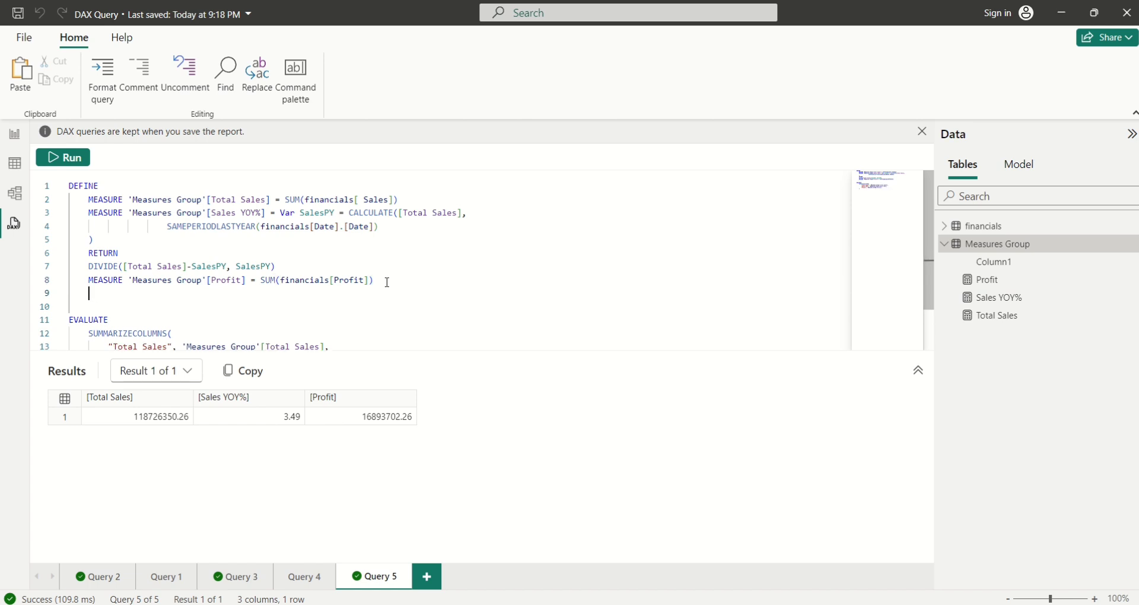
type("MEA")
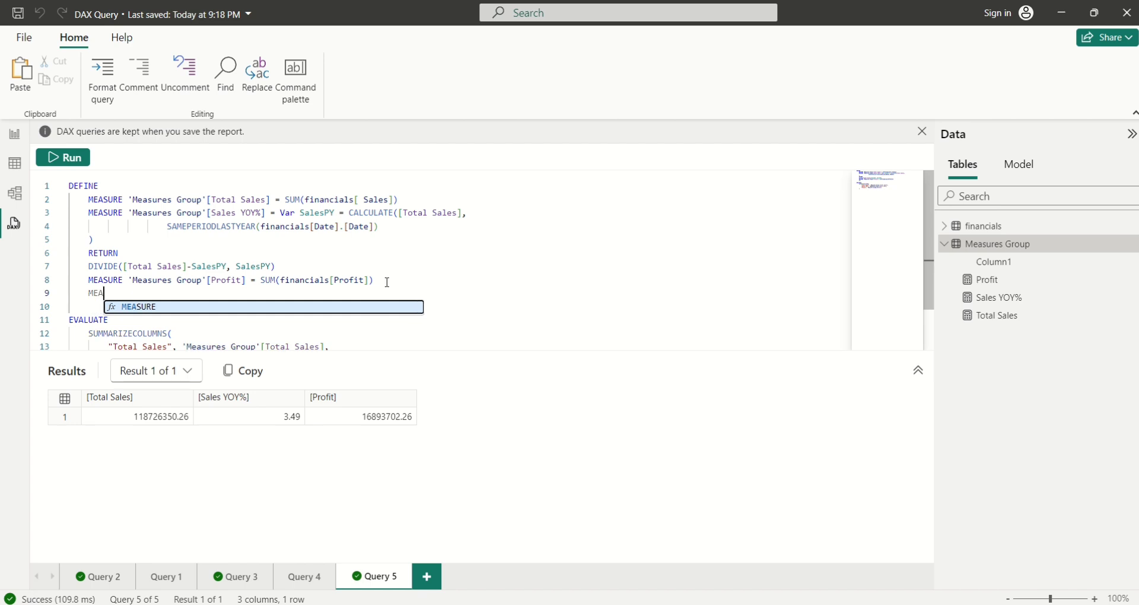
key("Tab")
type("'me")
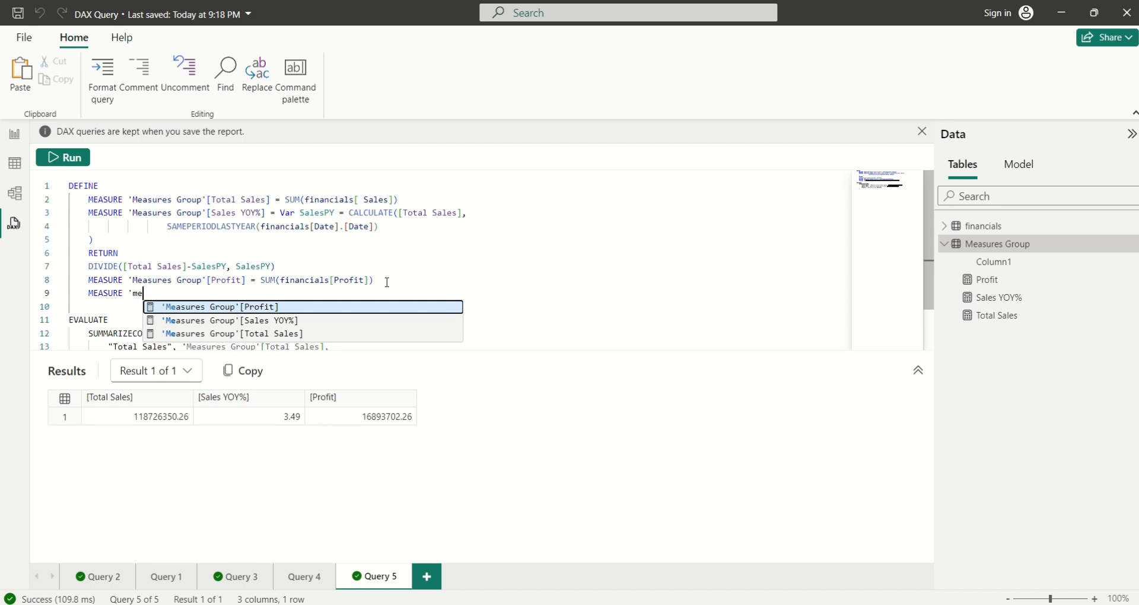
key("Tab")
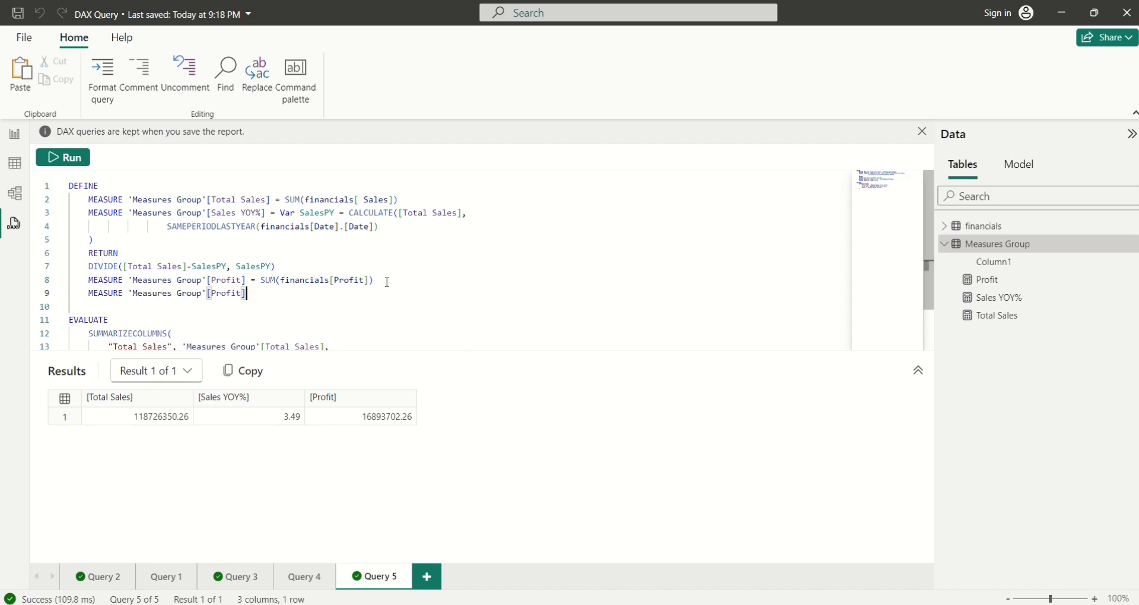
Replace the measure name in the new MEASURE line with Avg Sale Price.
key("Left")
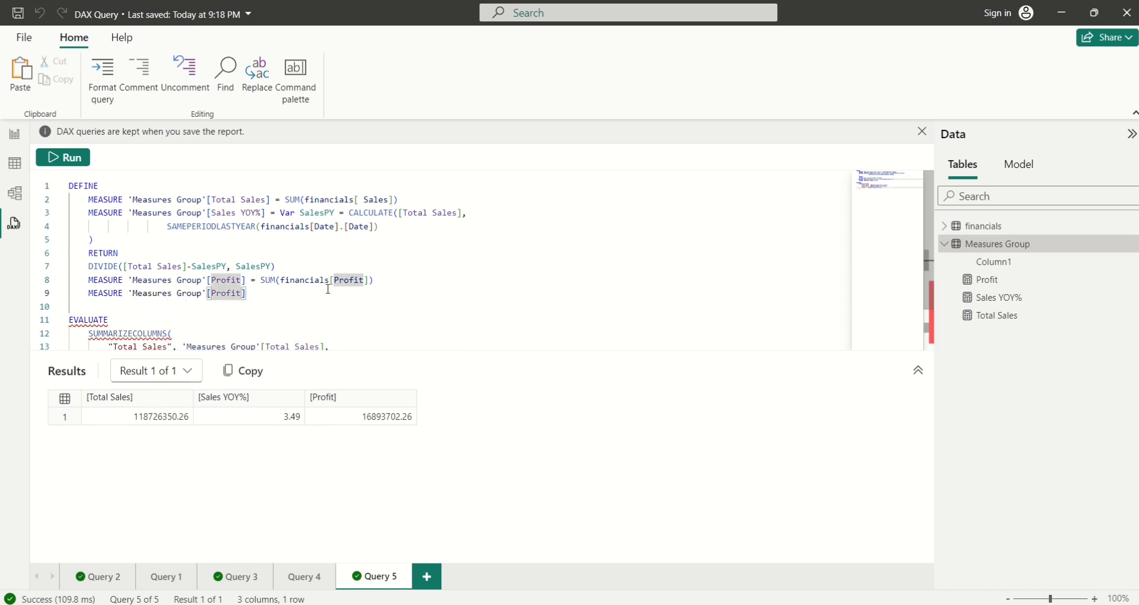
key("BackSpace")
key("BackSpace")
key("BackSpace")
key("BackSpace")
key("BackSpace")
key("BackSpace")
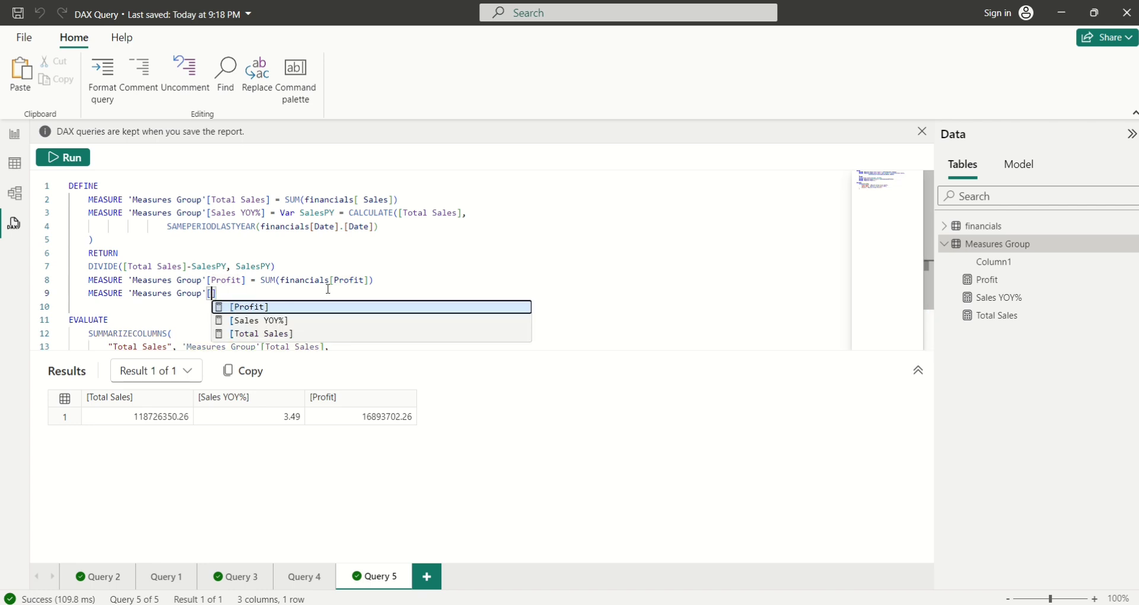
type("Avg S")
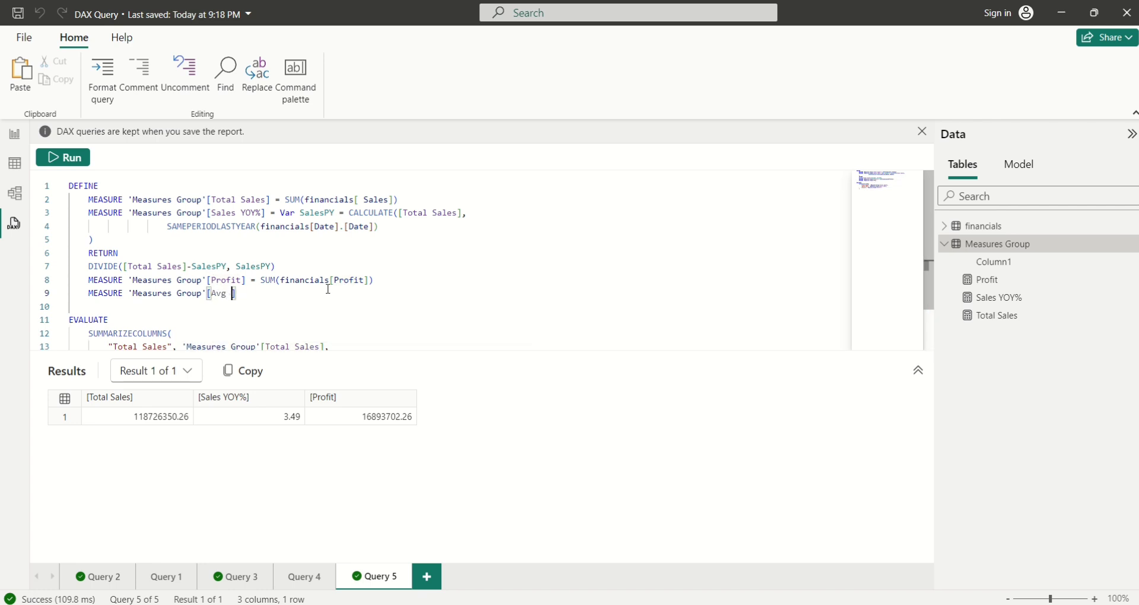
type("ale Price]")
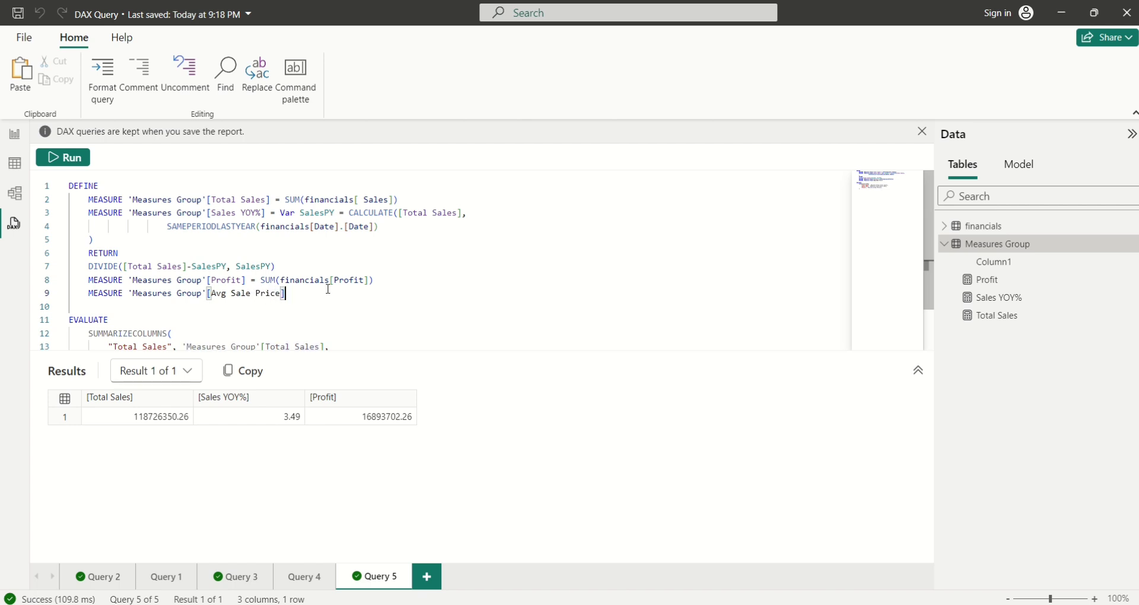
Define the Avg Sale Price measure as AVERAGE(financials[Sale Price]).
type(" = AVER")
key("Tab")
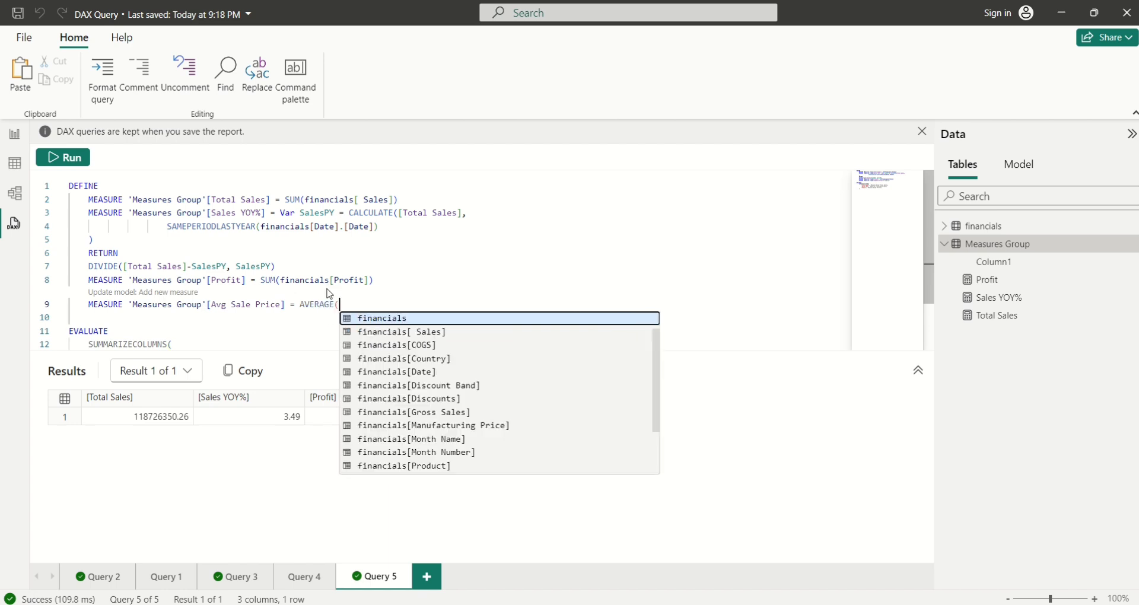
type("SALE")
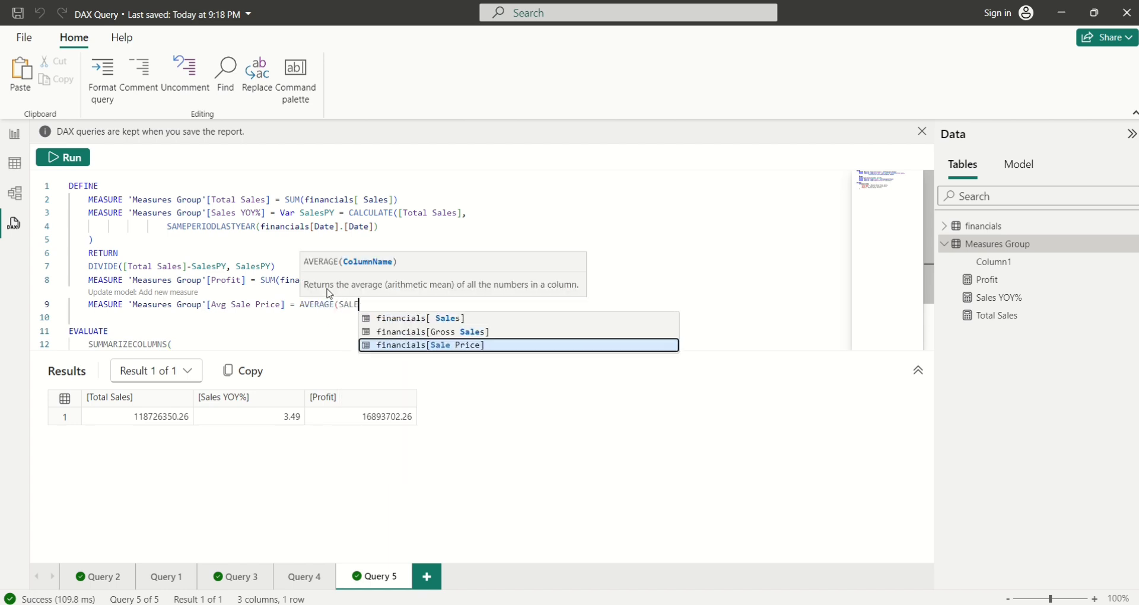
key("Tab")
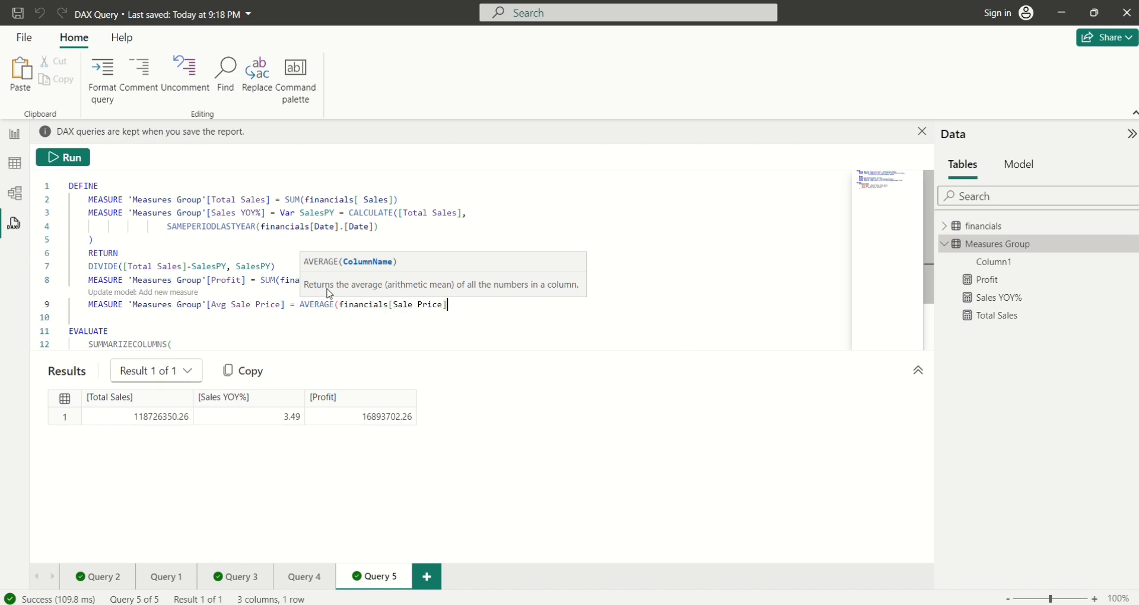
type(")")
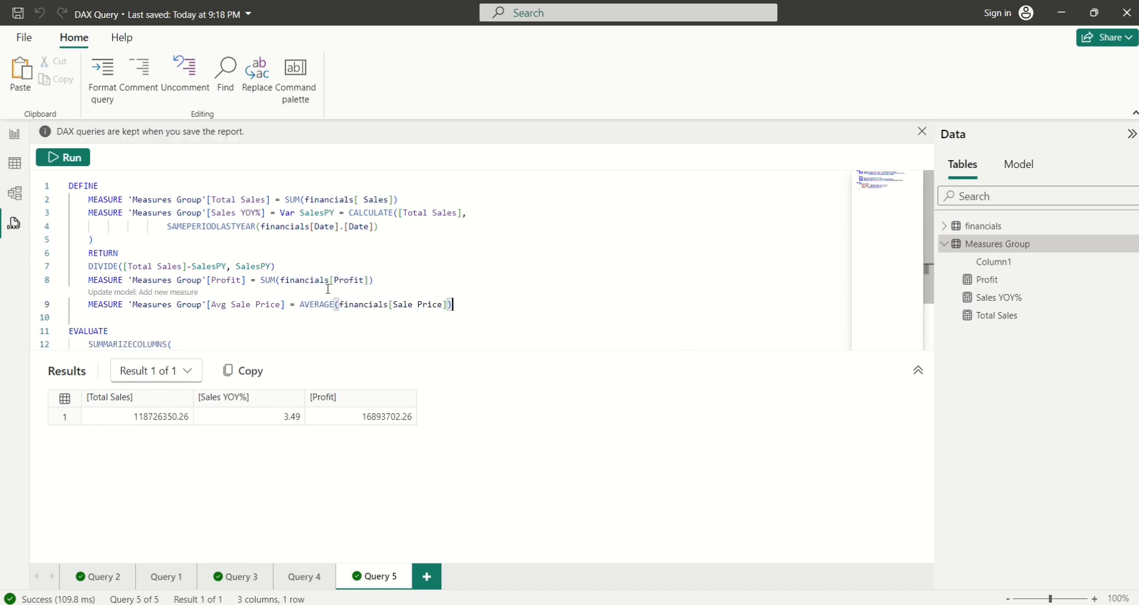
Add the Avg Sale Price measure to the model and run the query again.
left_click(132, 296)
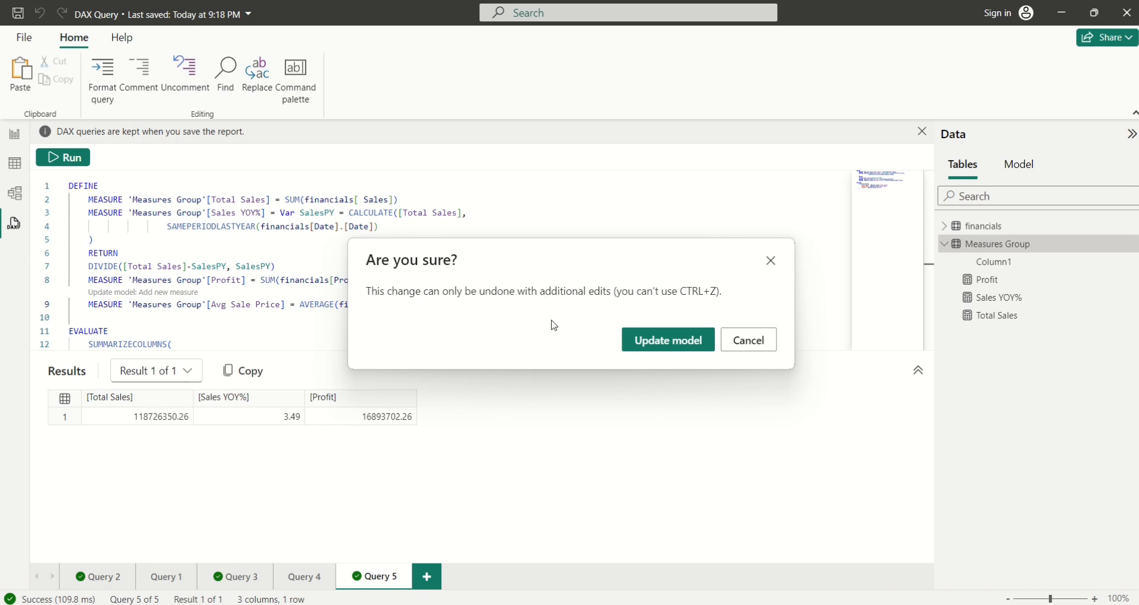
left_click(656, 345)
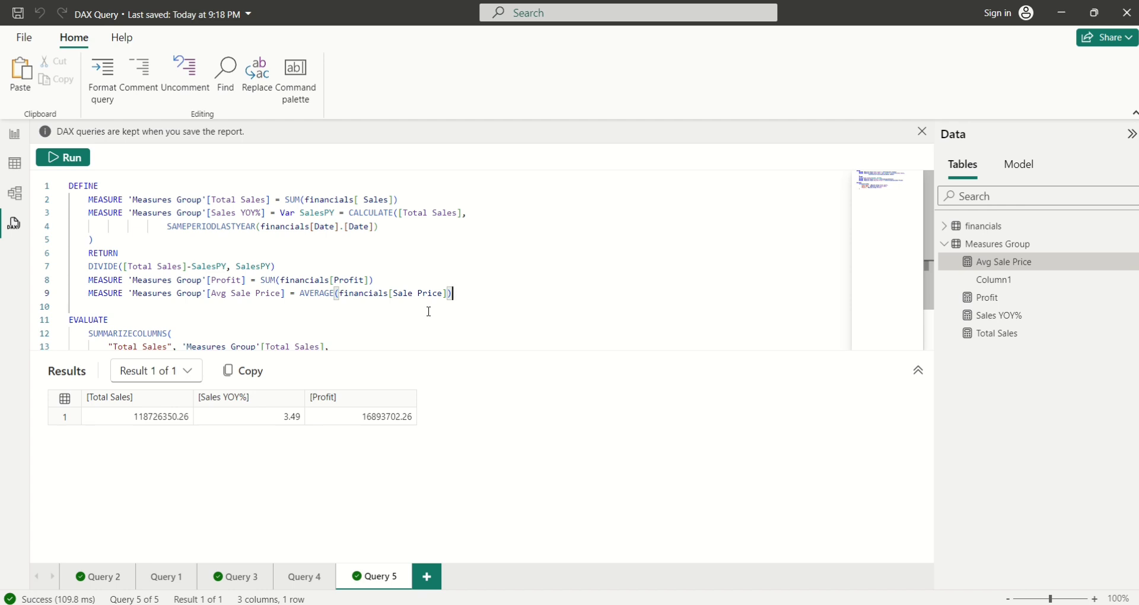
left_click(70, 161)
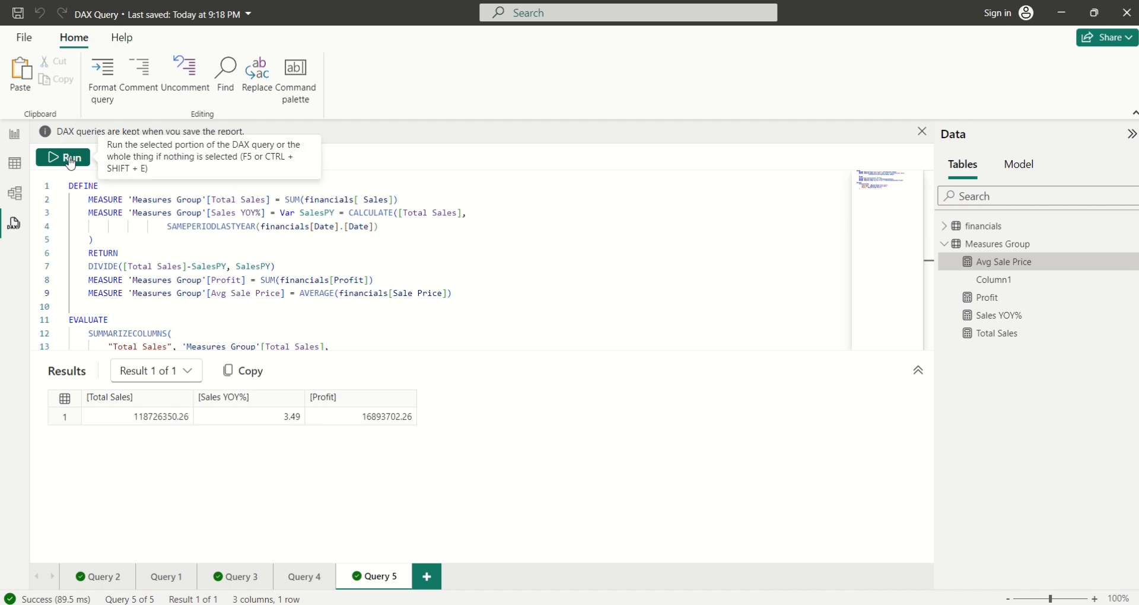